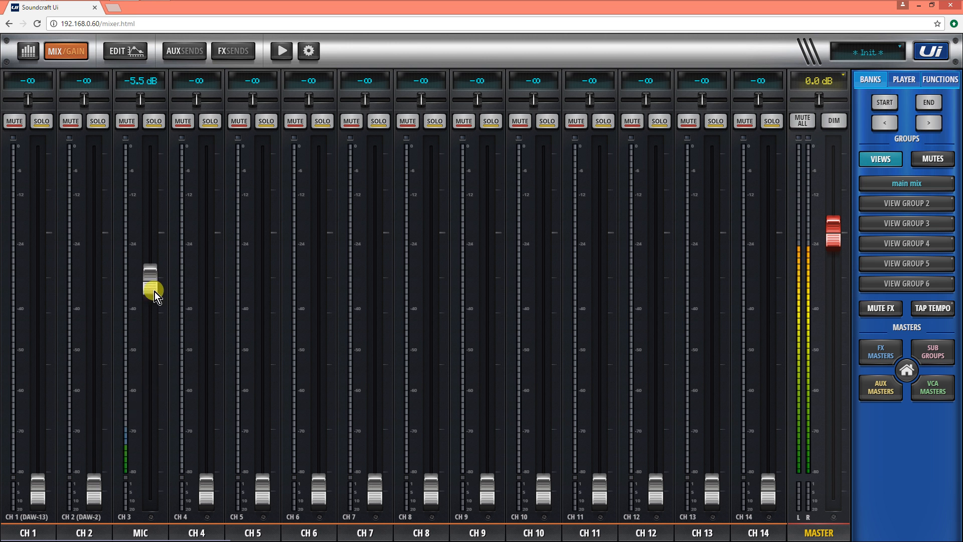
Step: Lower the MIC channel fader to -6.3 dB and briefly check the gain view before returning to the mix
left_click_drag(155, 291, 155, 310)
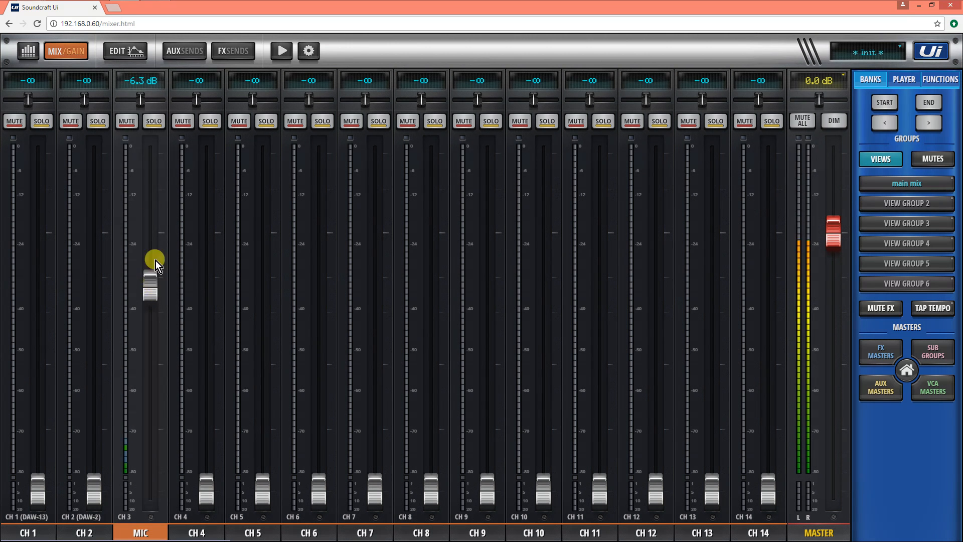
left_click(68, 51)
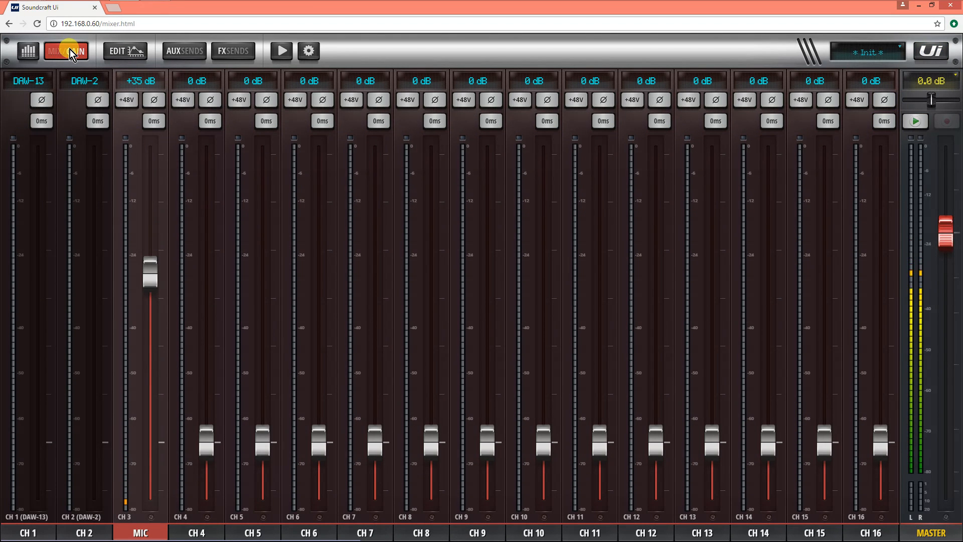
left_click(69, 51)
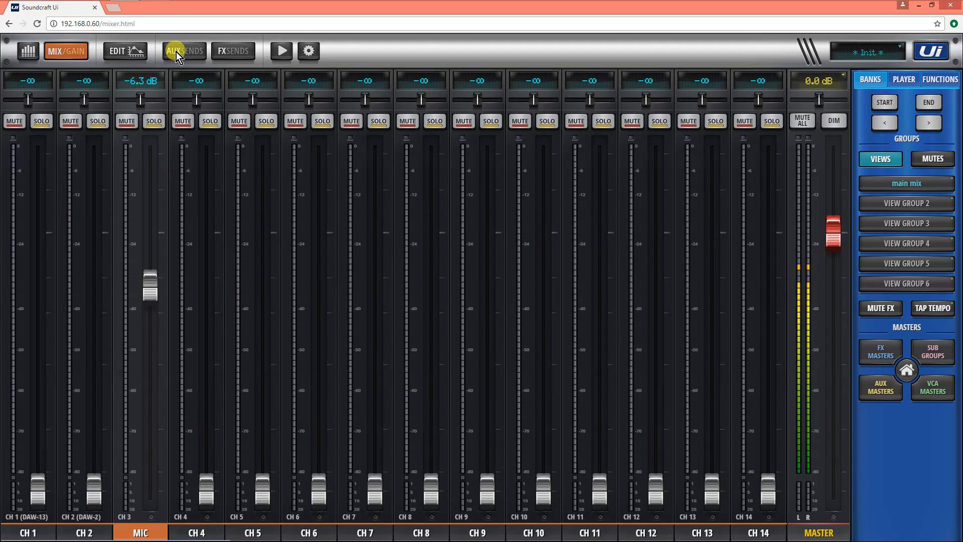
Step: Review the MIC channel's aux send levels and the aux sends mix overview
left_click(136, 55)
left_click(325, 78)
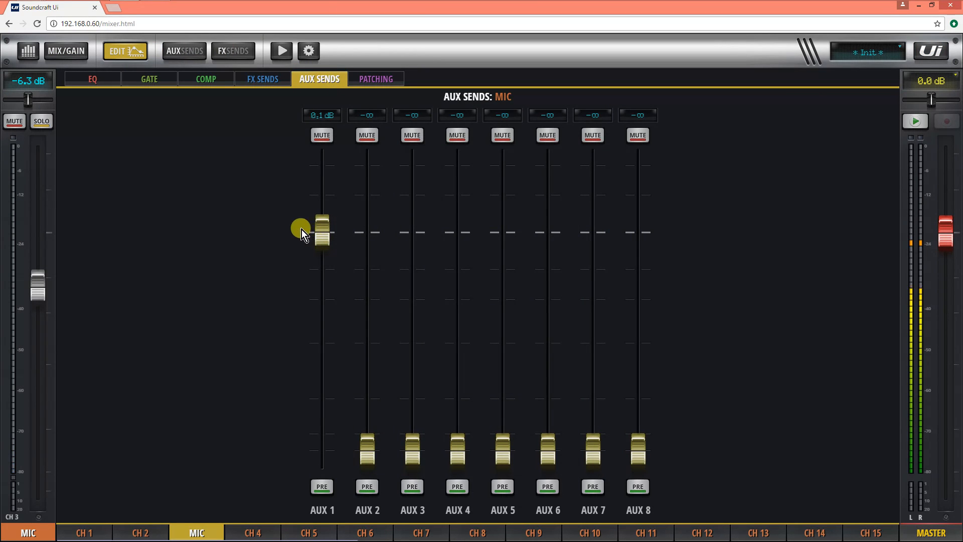
left_click(182, 56)
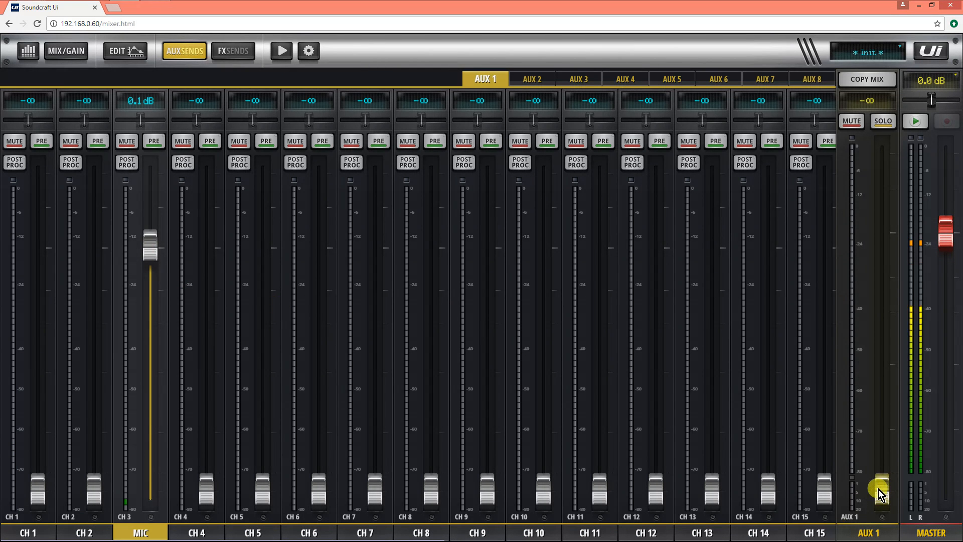
Step: Open AUX 1's graphic EQ, turn AFS² on, and clear all its filters
left_click(856, 533)
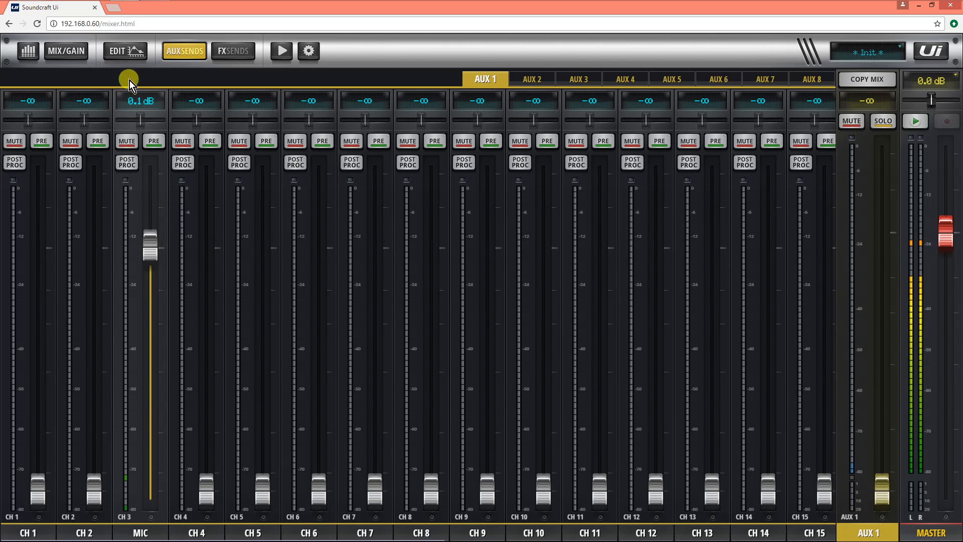
left_click(127, 56)
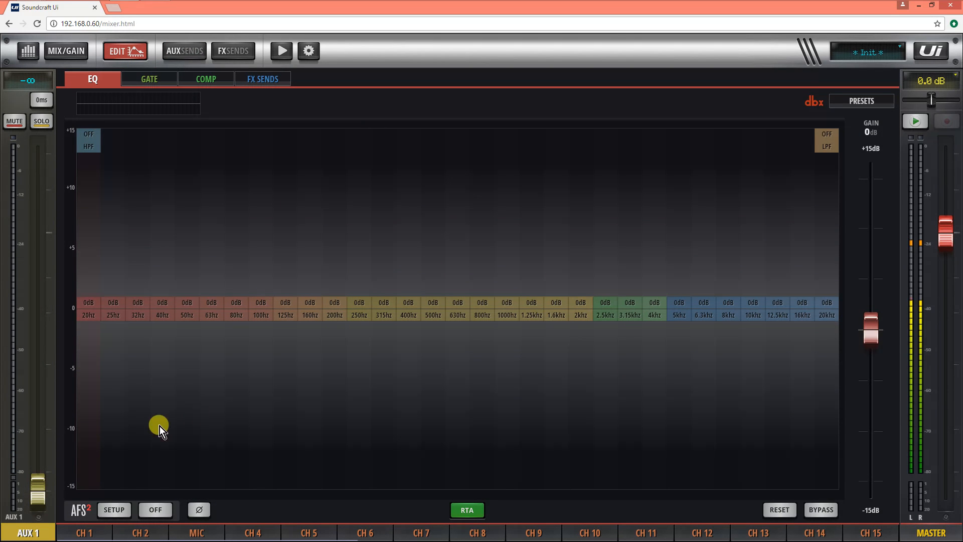
left_click(121, 507)
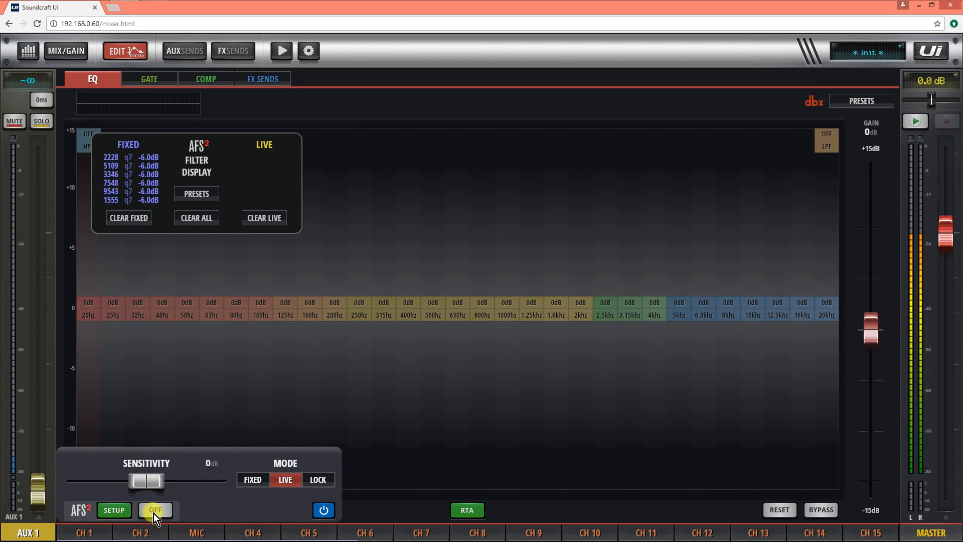
left_click(154, 510)
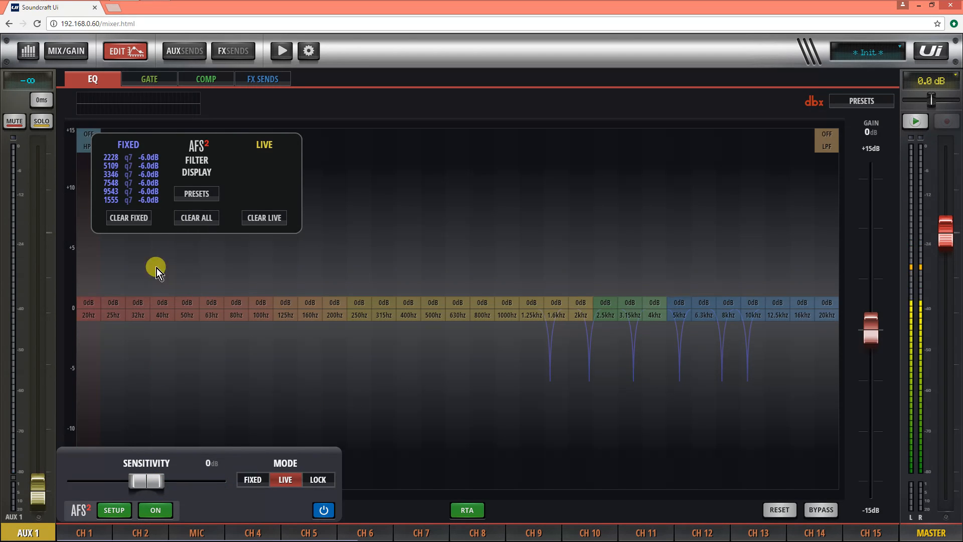
left_click(208, 221)
Step: Set AFS² to FIXED mode and raise the AUX 1 fader to 4.4 dB to provoke feedback
left_click(249, 481)
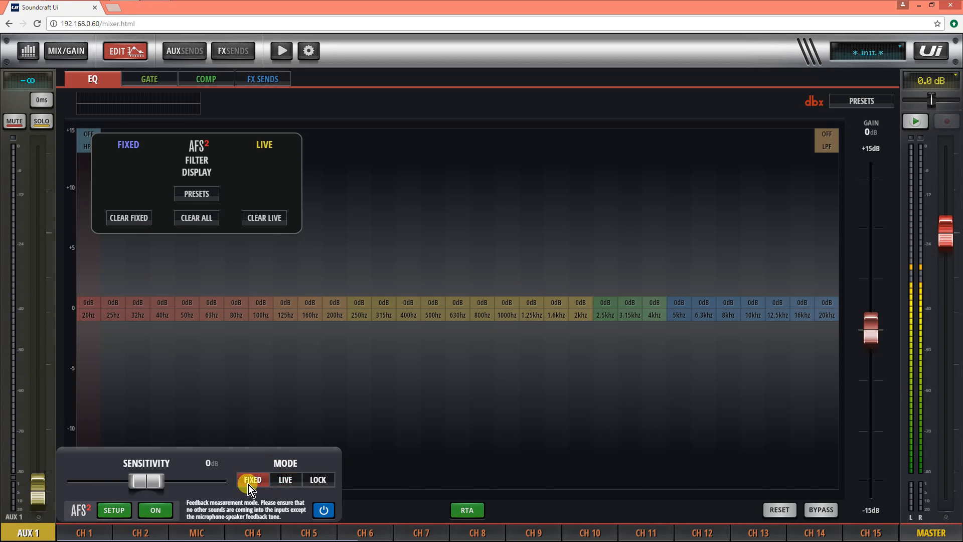
left_click(36, 490)
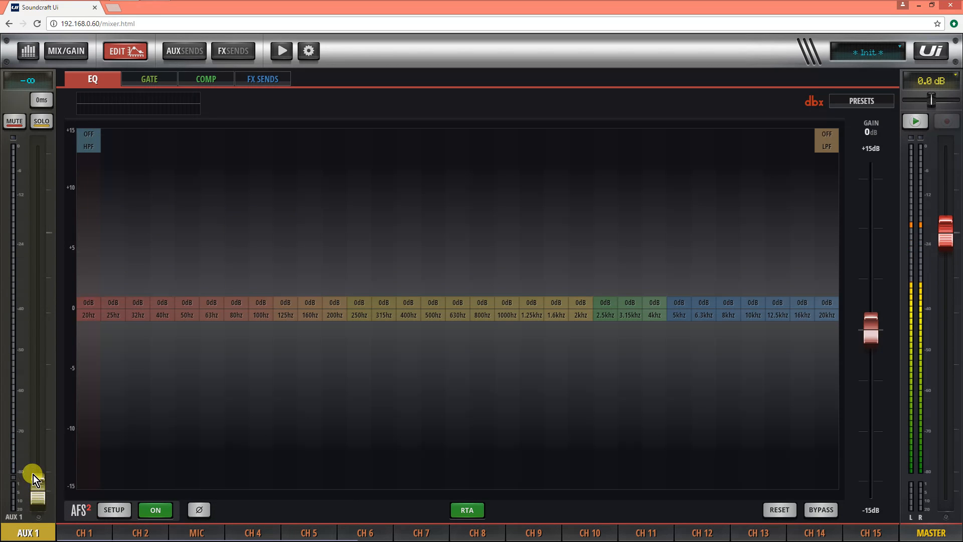
left_click_drag(33, 474, 36, 287)
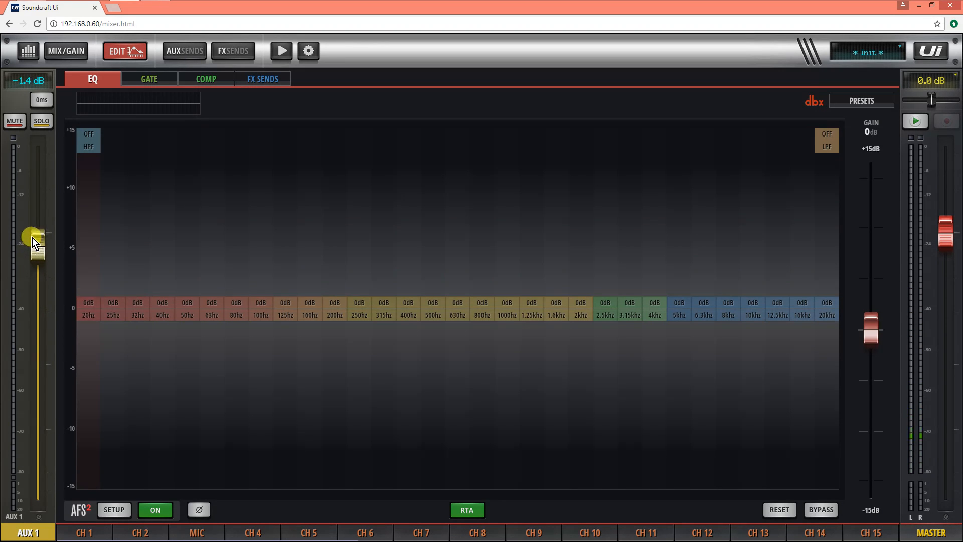
left_click_drag(32, 238, 37, 191)
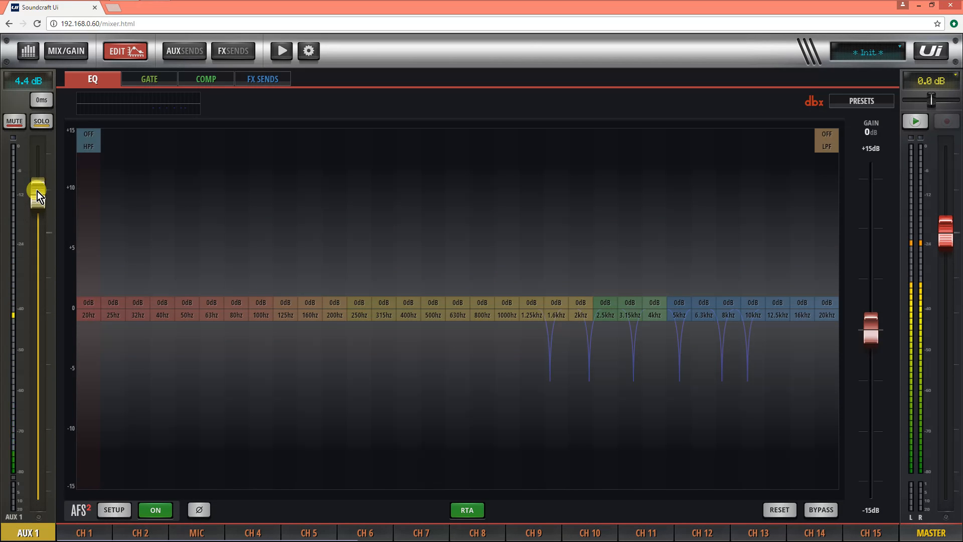
Step: Cut the graphic EQ bands: 1.6 kHz and 3.15 kHz to -1.1 dB, 5 kHz -2.2, 8 kHz -2.3, 10 kHz -1.9
left_click(115, 511)
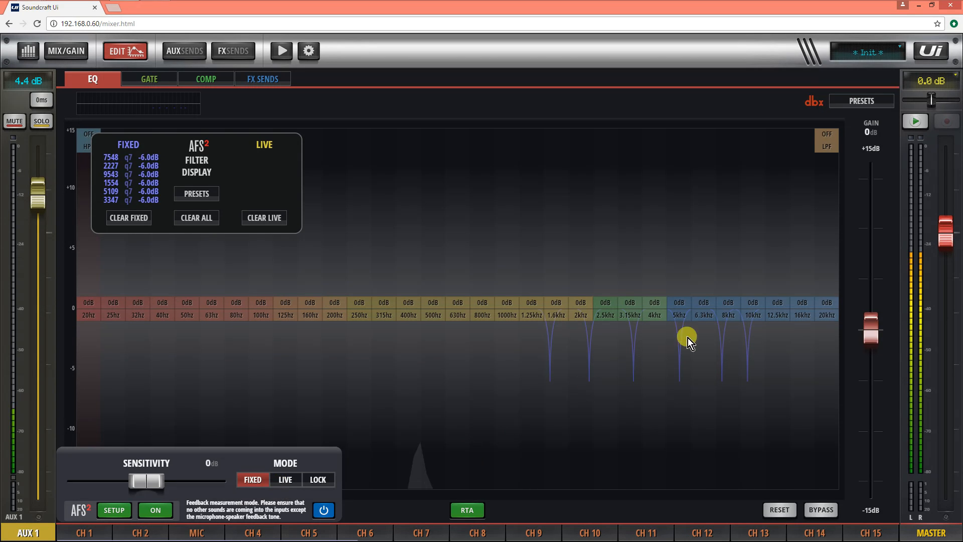
left_click(730, 321)
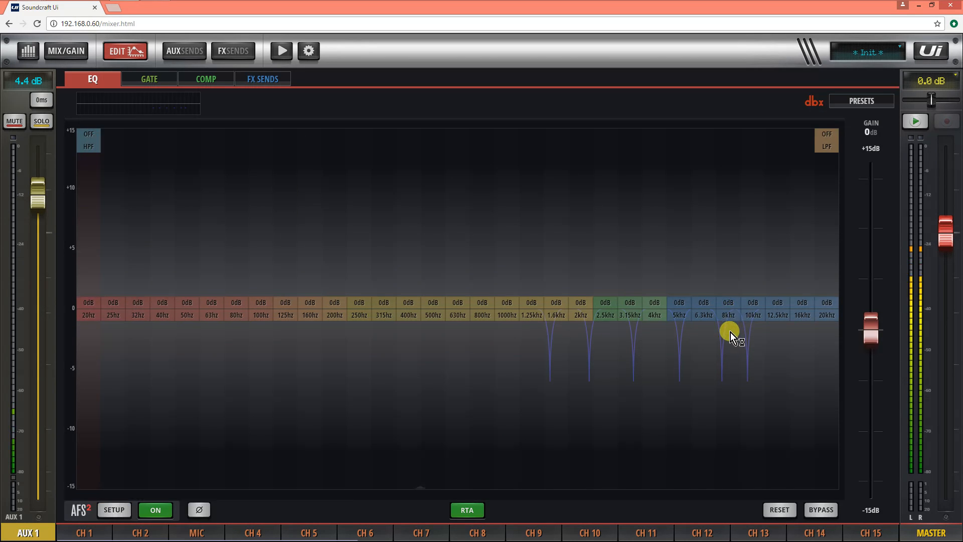
left_click_drag(729, 321, 750, 344)
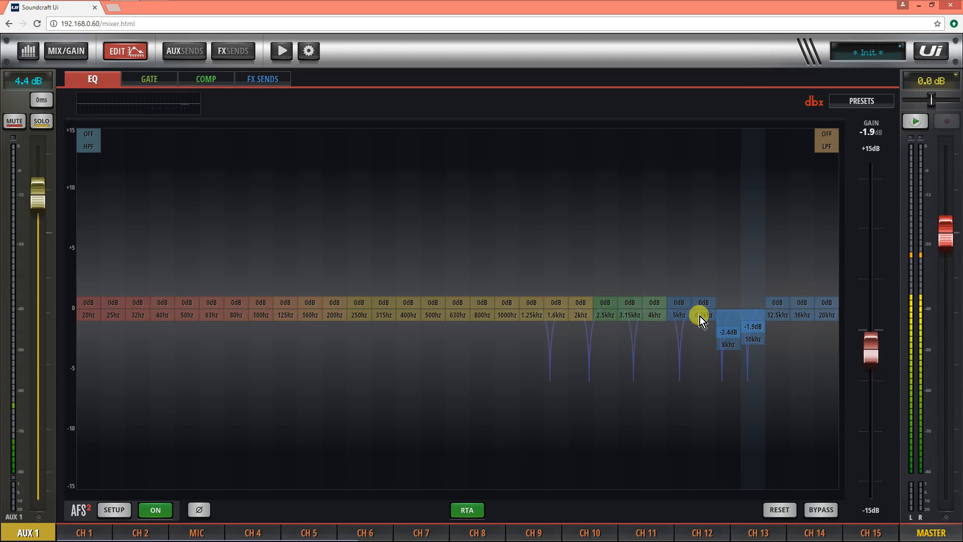
left_click_drag(678, 315, 677, 341)
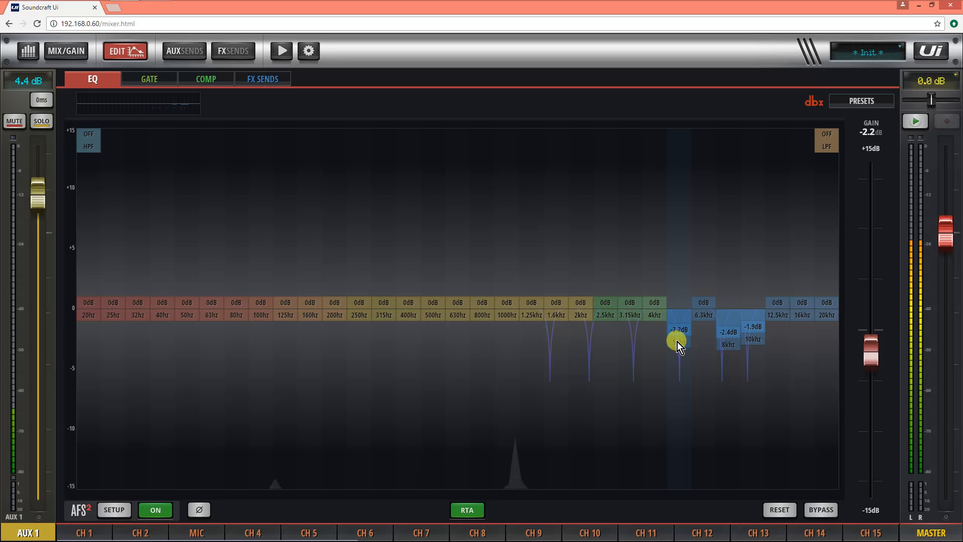
left_click_drag(630, 316, 631, 330)
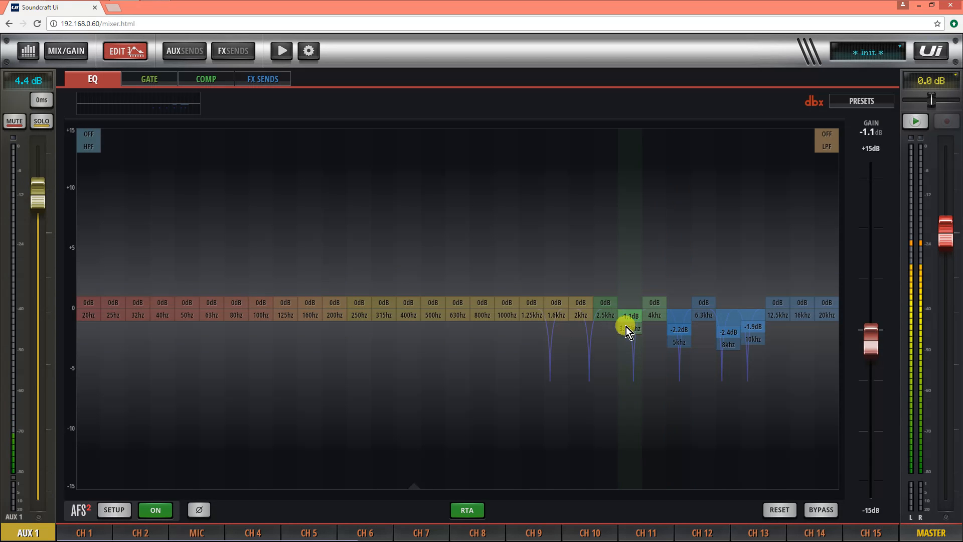
left_click_drag(565, 318, 565, 332)
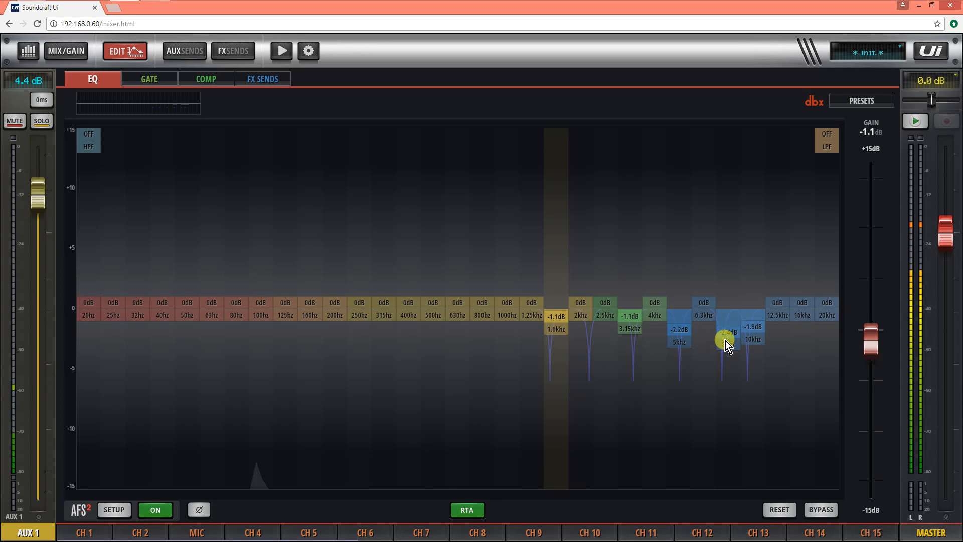
left_click_drag(725, 341, 725, 339)
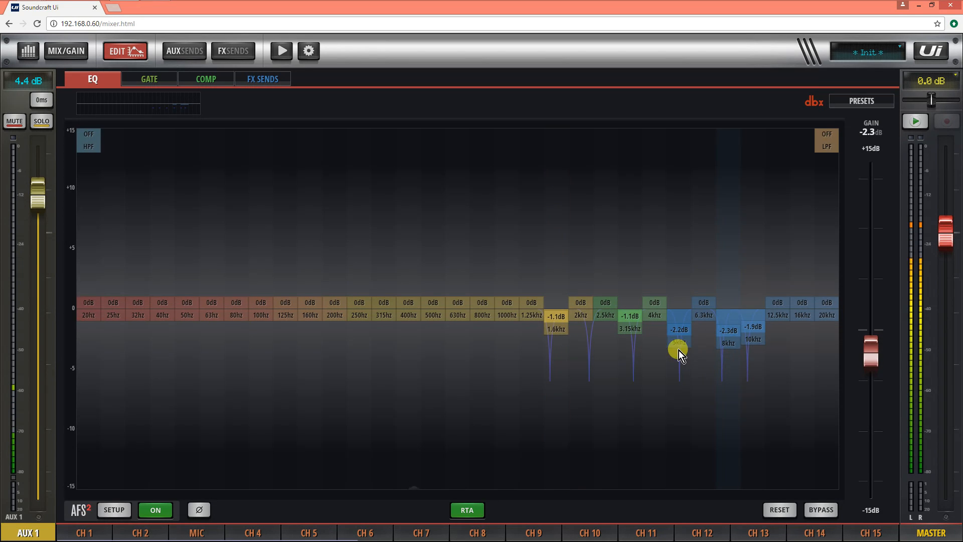
Step: Lower the AUX 1 fader to -4.3 dB and clear the fixed AFS² filters
left_click(111, 509)
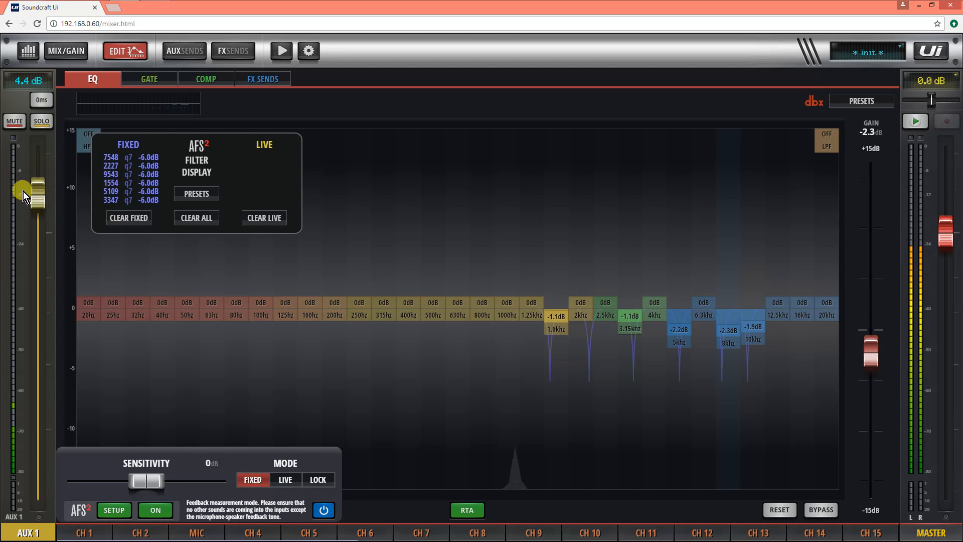
left_click(37, 219)
left_click_drag(37, 218, 46, 278)
left_click(107, 512)
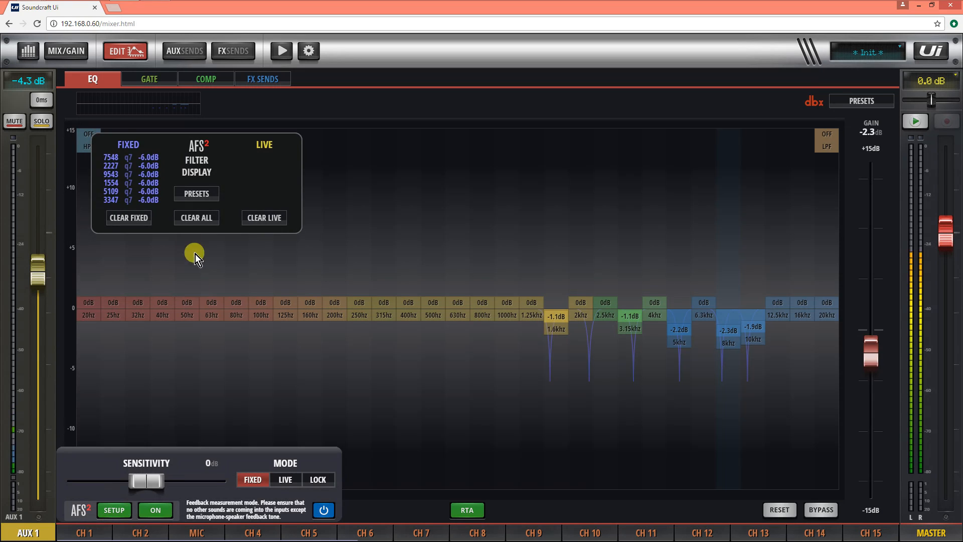
left_click(123, 220)
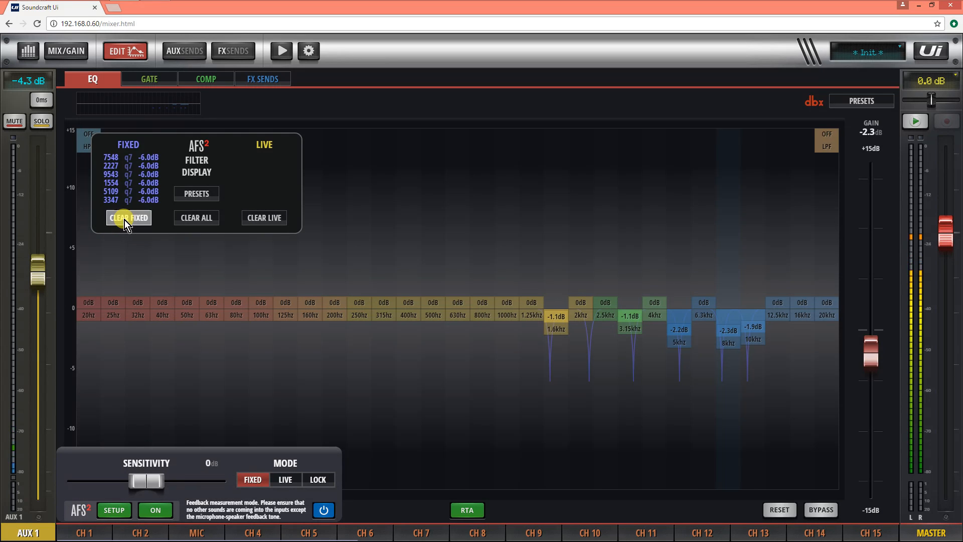
Step: Raise the AUX 1 fader to 6.0 dB to capture new fixed feedback filters
left_click(40, 276)
left_click_drag(43, 270, 40, 188)
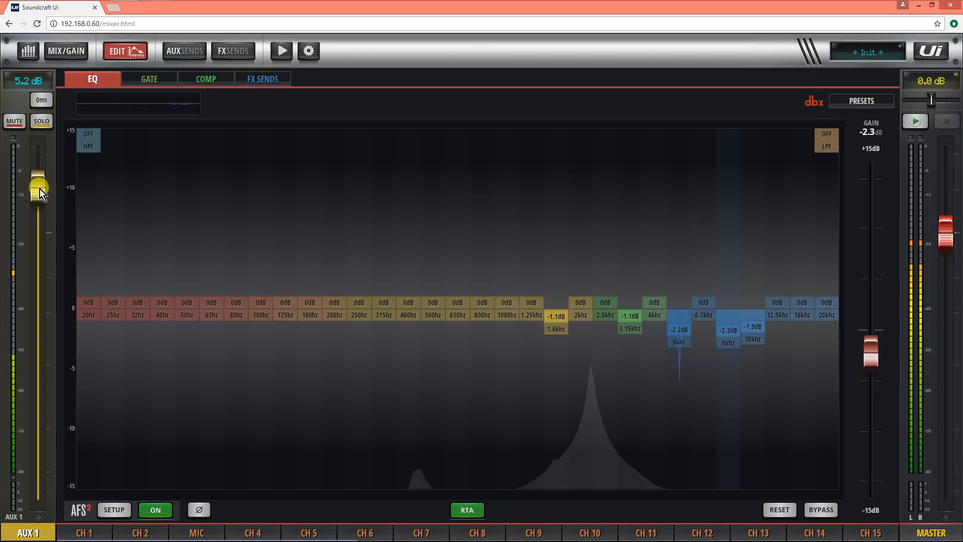
left_click_drag(40, 189, 38, 186)
left_click(284, 383)
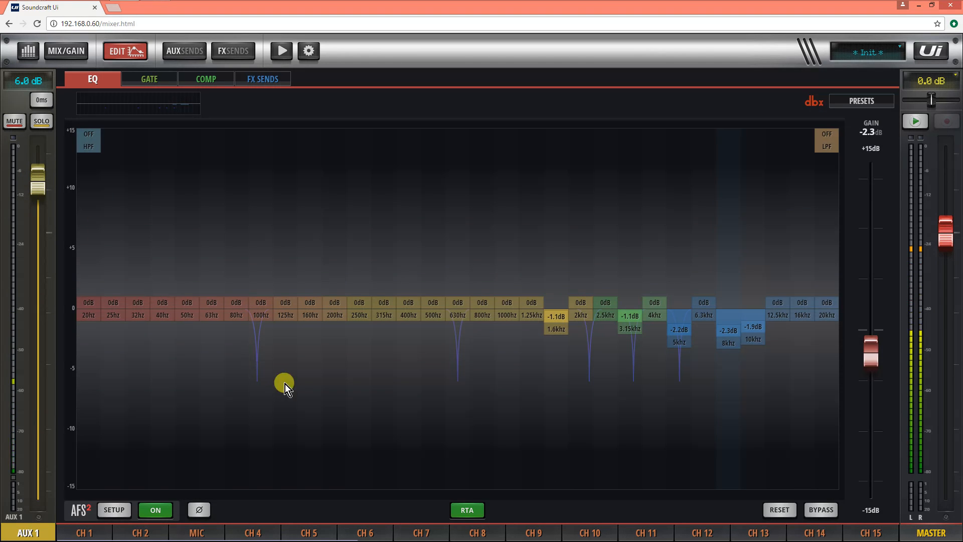
Step: Cut the graphic EQ at 100 Hz to -3.5 dB, and 630 Hz and 2 kHz to -2.5 dB
left_click_drag(258, 317, 261, 349)
left_click_drag(454, 318, 456, 338)
left_click_drag(585, 324, 589, 351)
left_click_drag(463, 336, 464, 349)
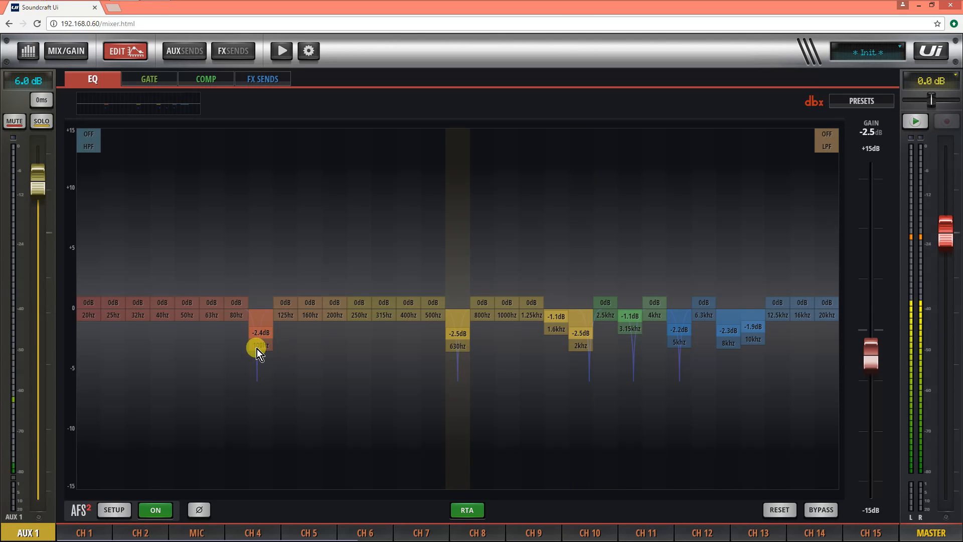
left_click_drag(258, 347, 259, 360)
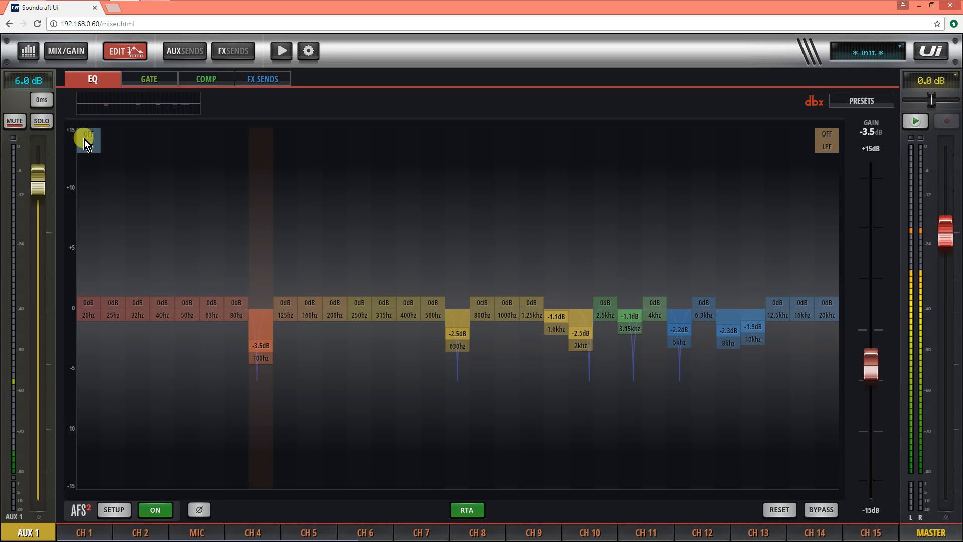
mouse_move(87, 140)
left_mouse_down()
mouse_move(174, 159)
mouse_move(79, 154)
left_mouse_up()
Step: Switch AFS² to LIVE mode and return to the main mix view
left_click(119, 510)
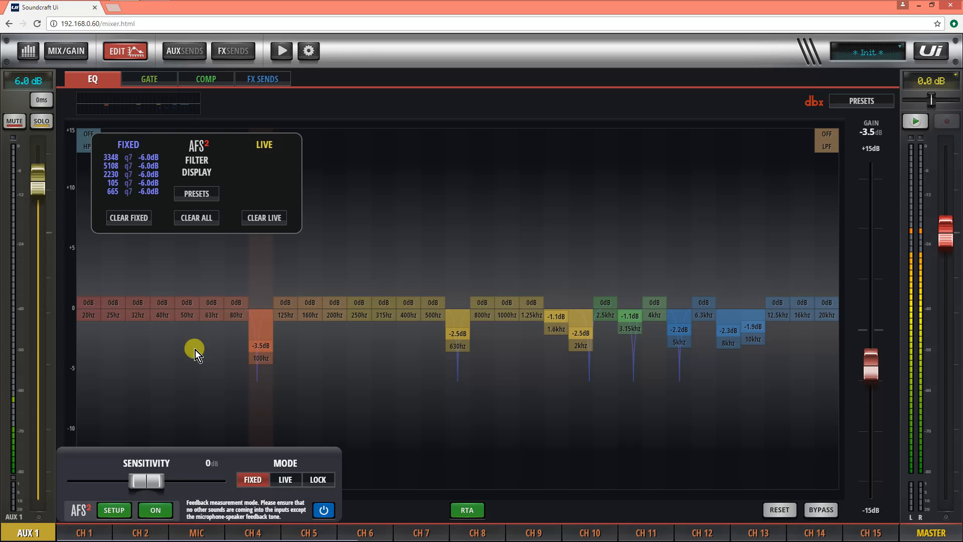
left_click(286, 480)
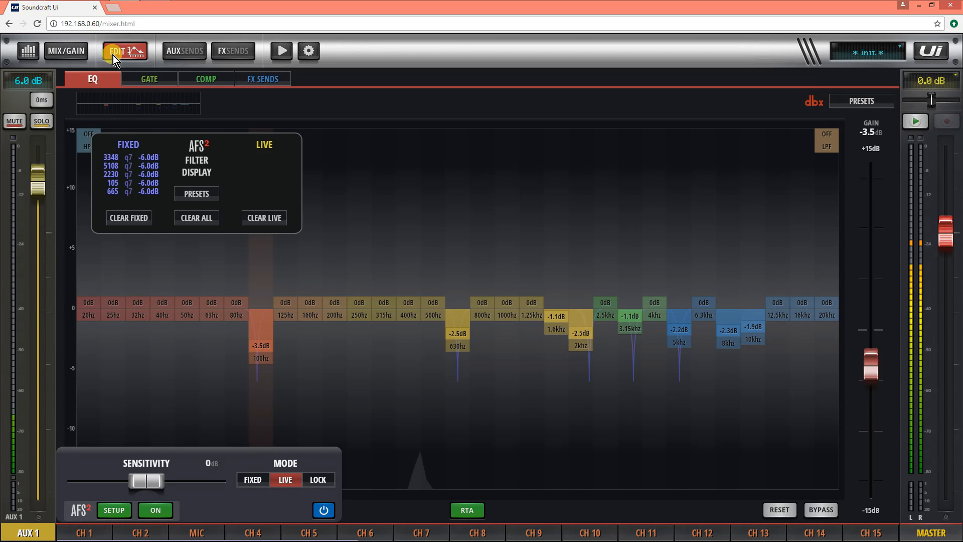
left_click(65, 51)
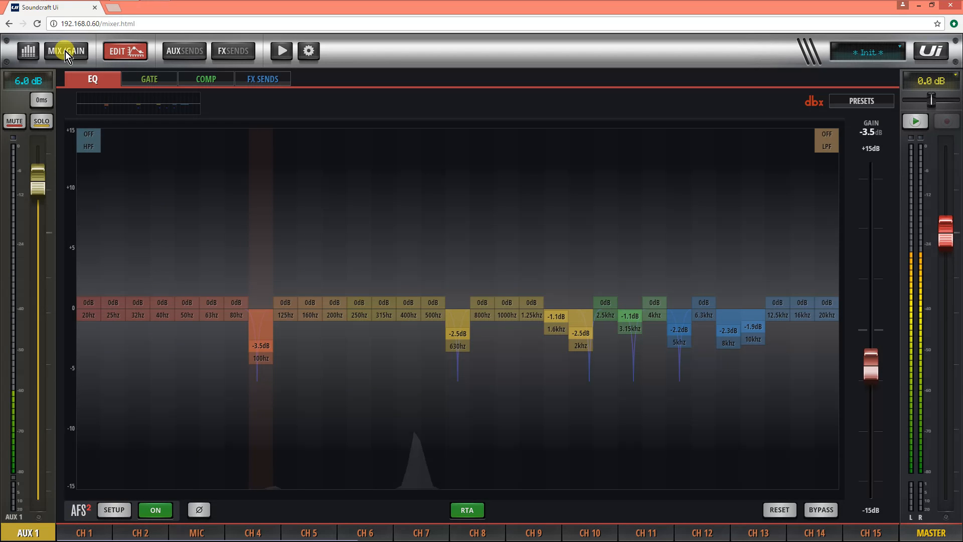
left_click(65, 51)
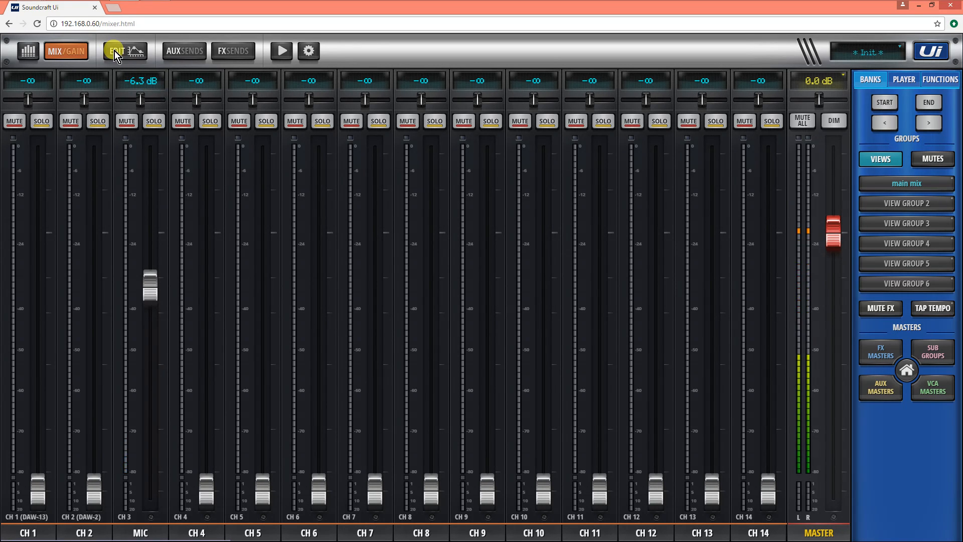
Step: Patch channel 4's source to local INPUT 3
left_click(198, 531)
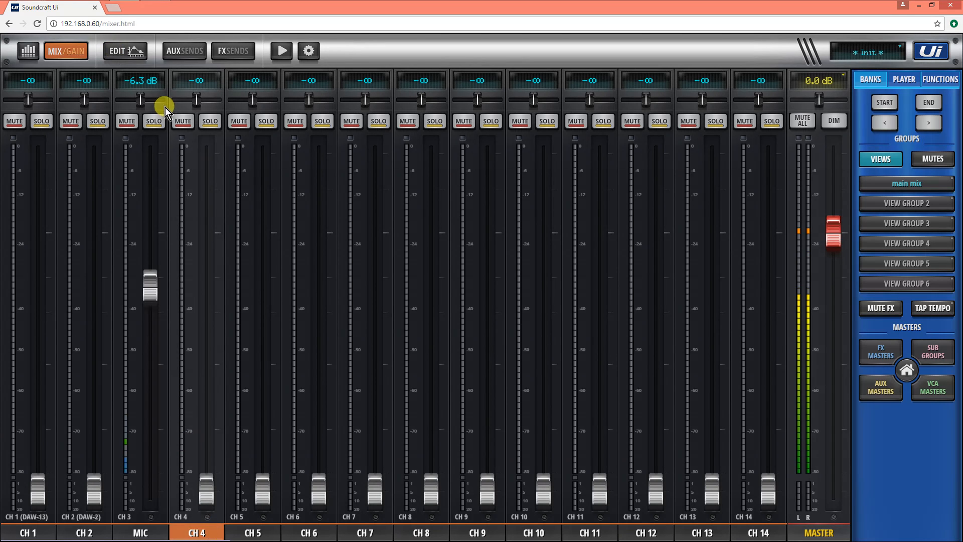
left_click(124, 53)
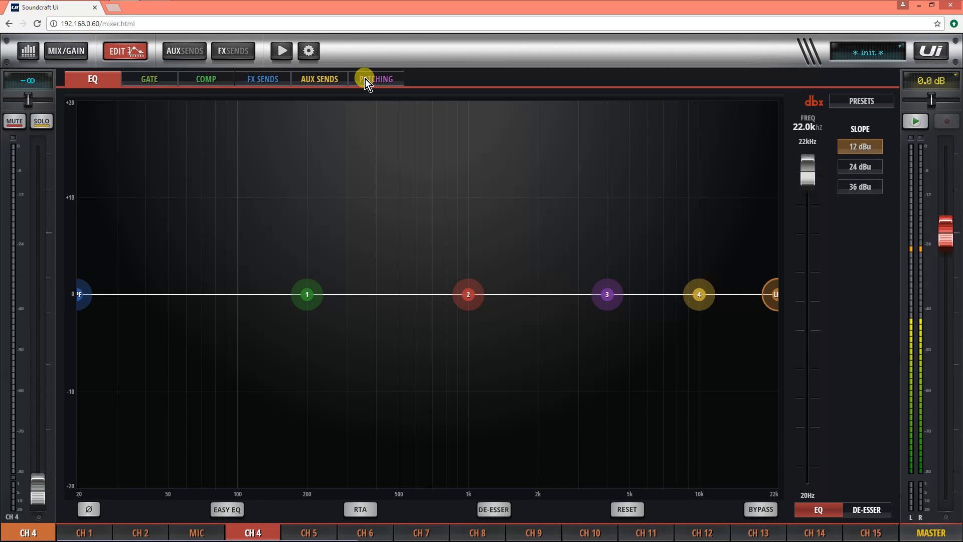
left_click(365, 79)
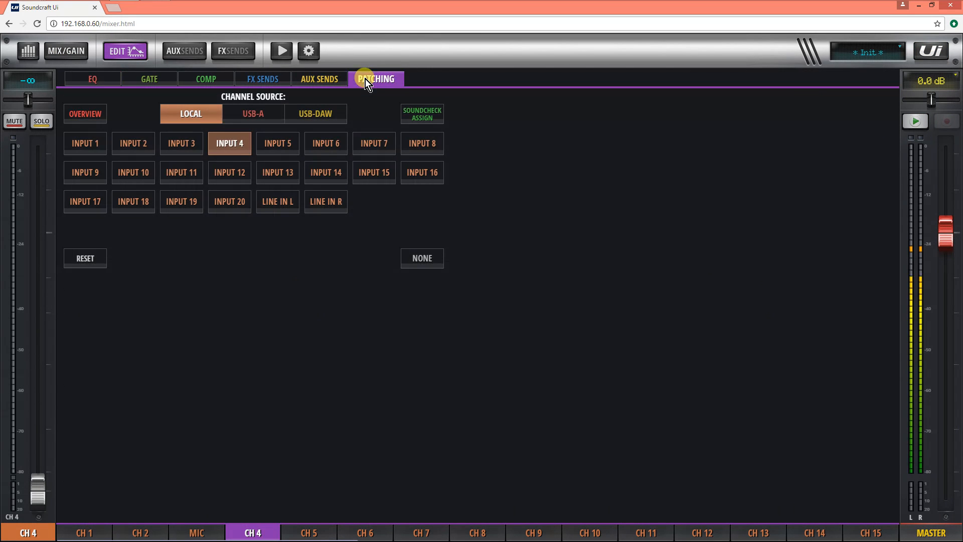
left_click(184, 142)
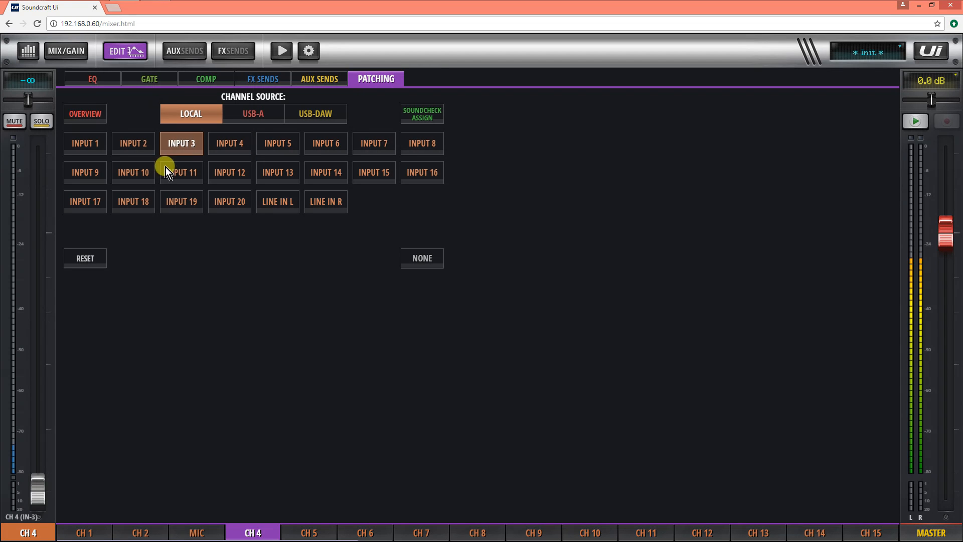
Step: Return to the main mix and raise channel 4's fader to -15.8 dB
left_click(116, 51)
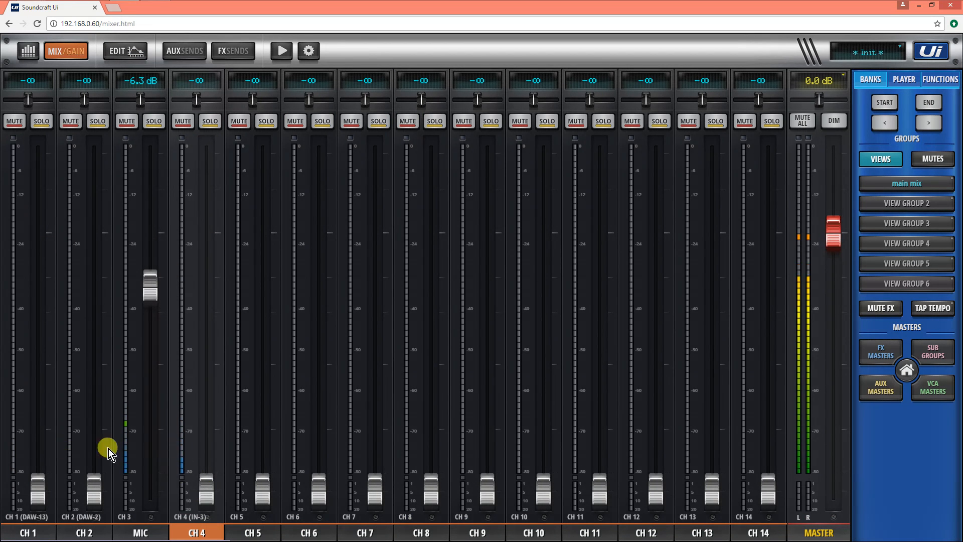
left_click_drag(202, 492, 198, 345)
Step: Rename channel 4 as MIC FOH
left_click(190, 533)
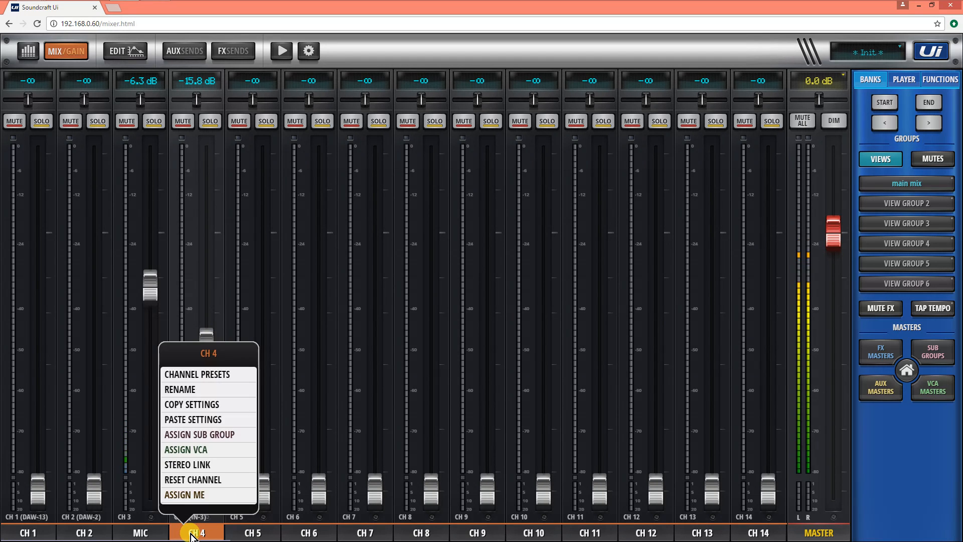
left_click(180, 390)
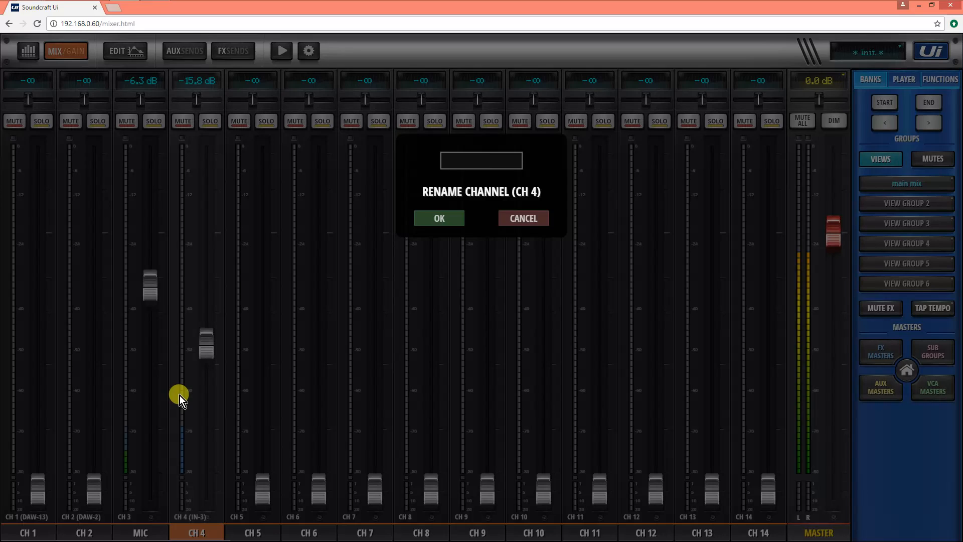
type("mic fog")
key("BackSpace")
type("h")
key("Return")
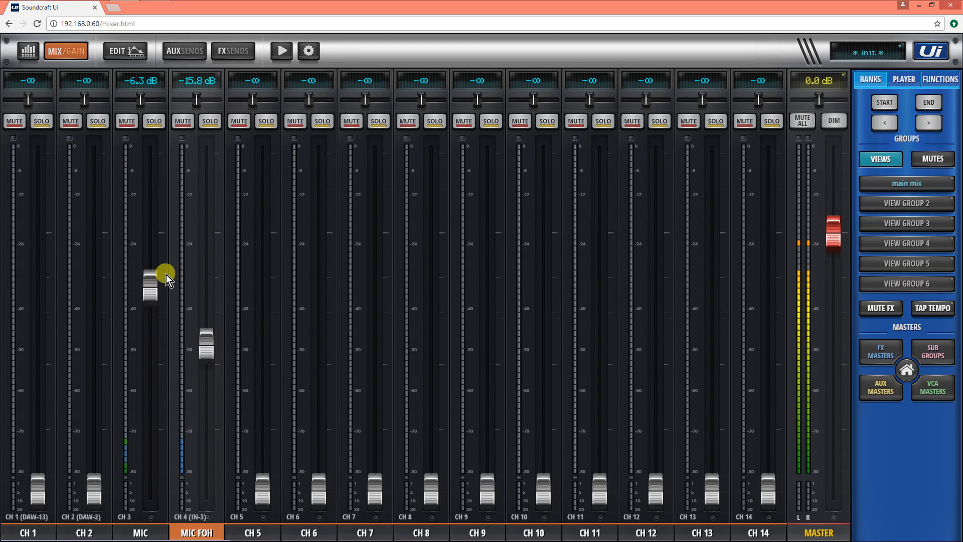
Step: Pull the MIC channel's main mix fader fully down and switch to the aux sends view
left_click_drag(150, 285, 165, 497)
left_click(176, 51)
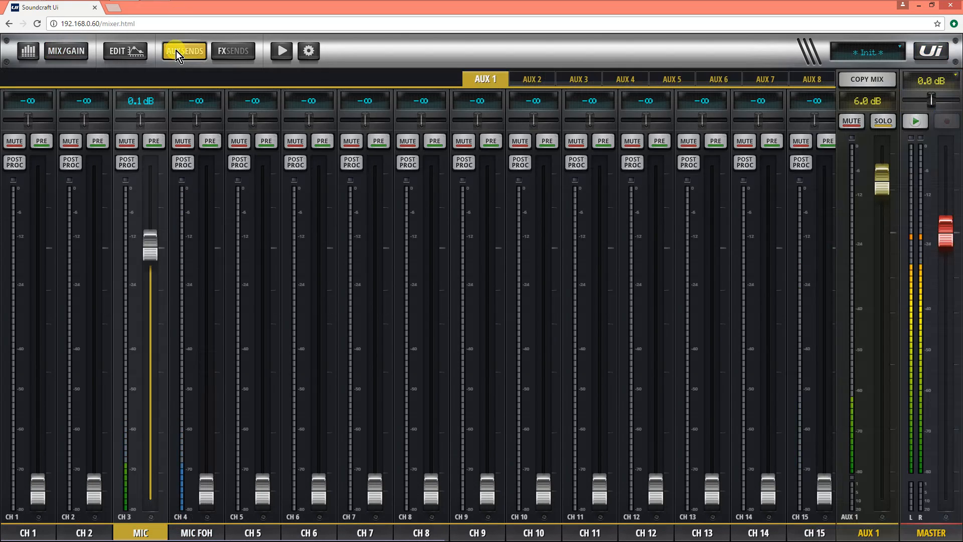
Step: Toggle the MIC channel's AUX 1 send between pre and post fader, declining to set all channels to pre
left_click(154, 142)
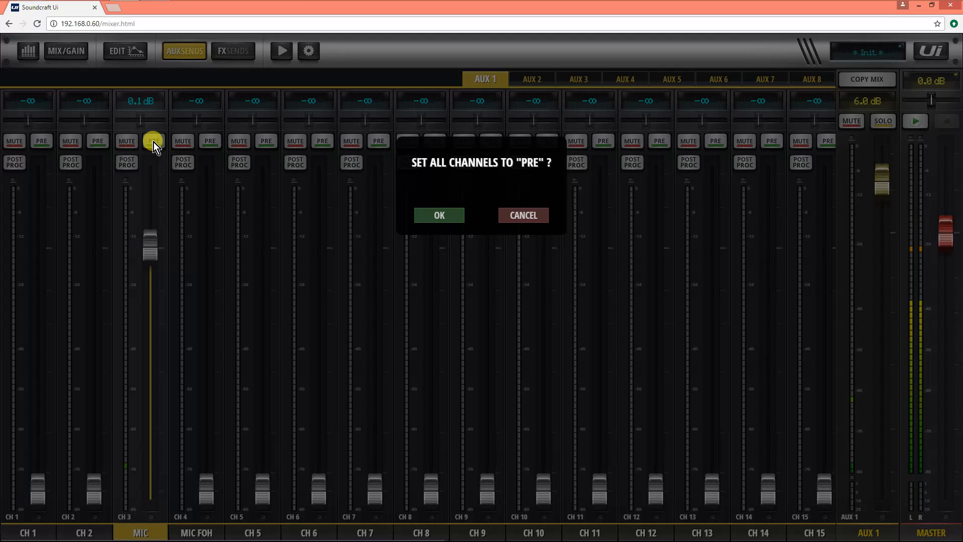
left_click(522, 215)
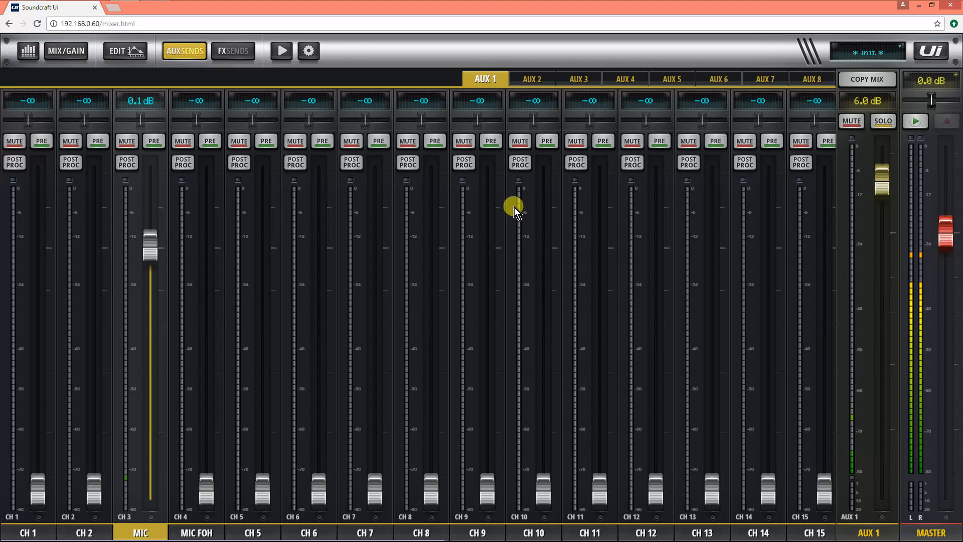
left_click(159, 140)
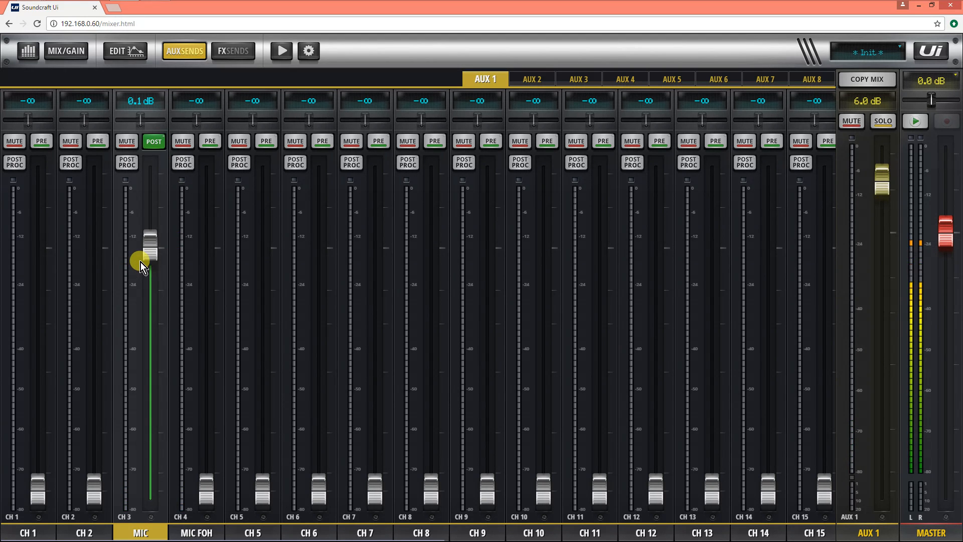
left_click(156, 142)
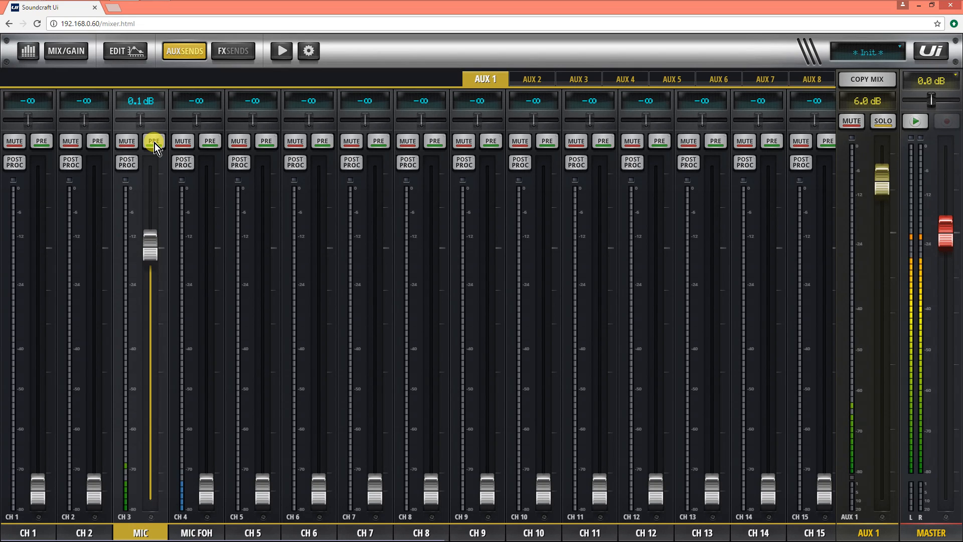
left_click(154, 143)
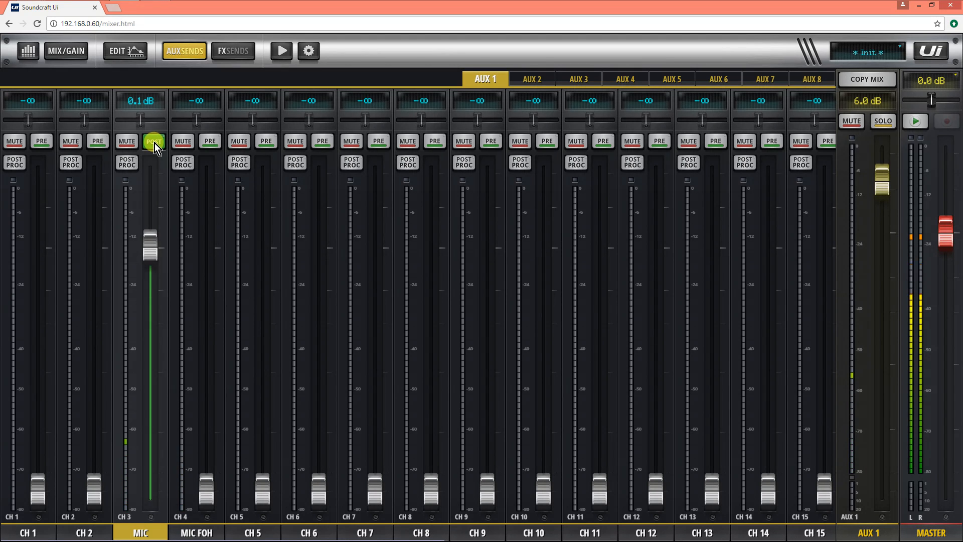
left_click(154, 142)
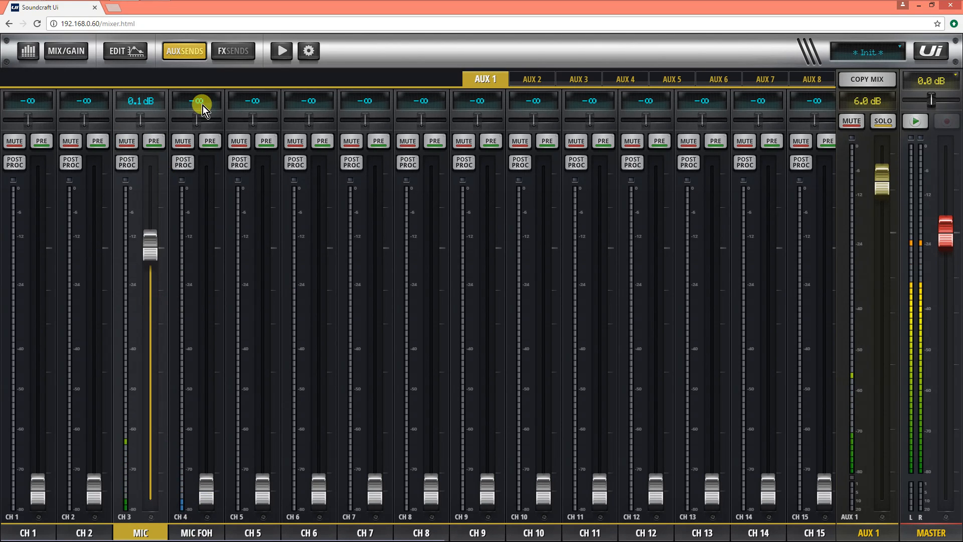
Step: Open the MIC channel's EQ and raise the high-pass filter to about 73 Hz
left_click(141, 51)
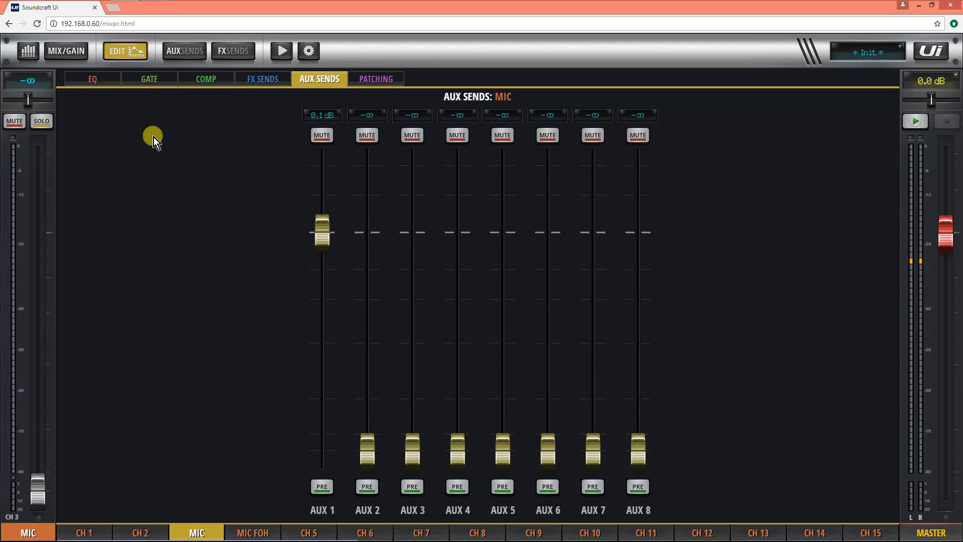
left_click(69, 57)
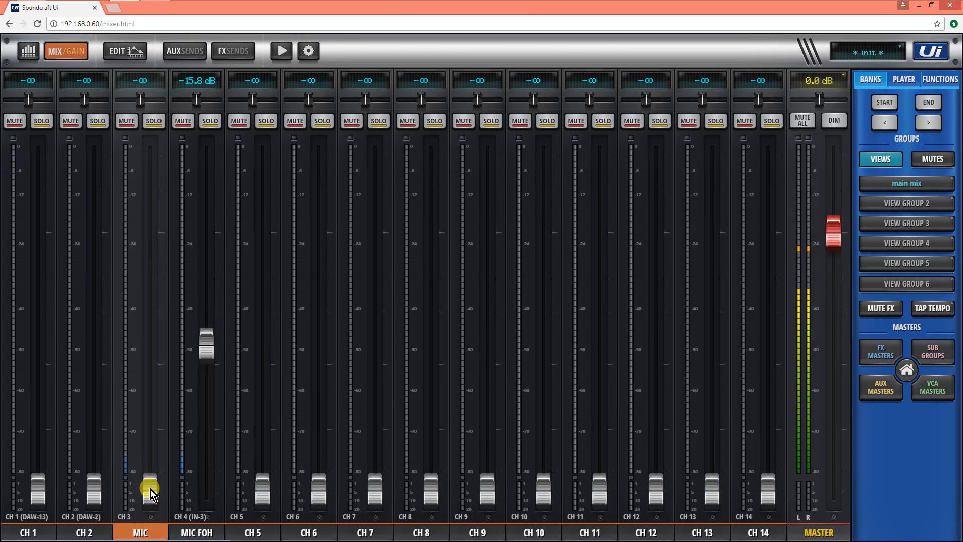
left_click(128, 52)
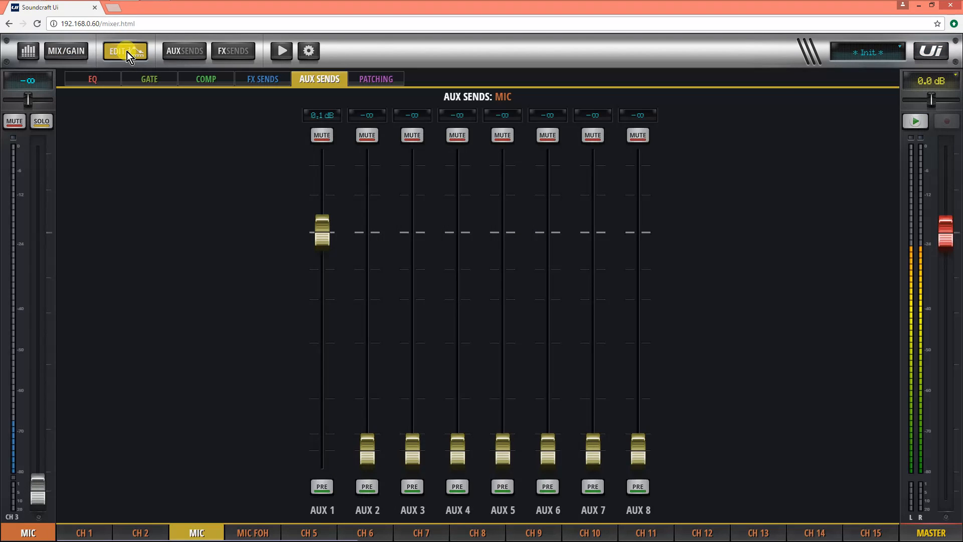
left_click(88, 79)
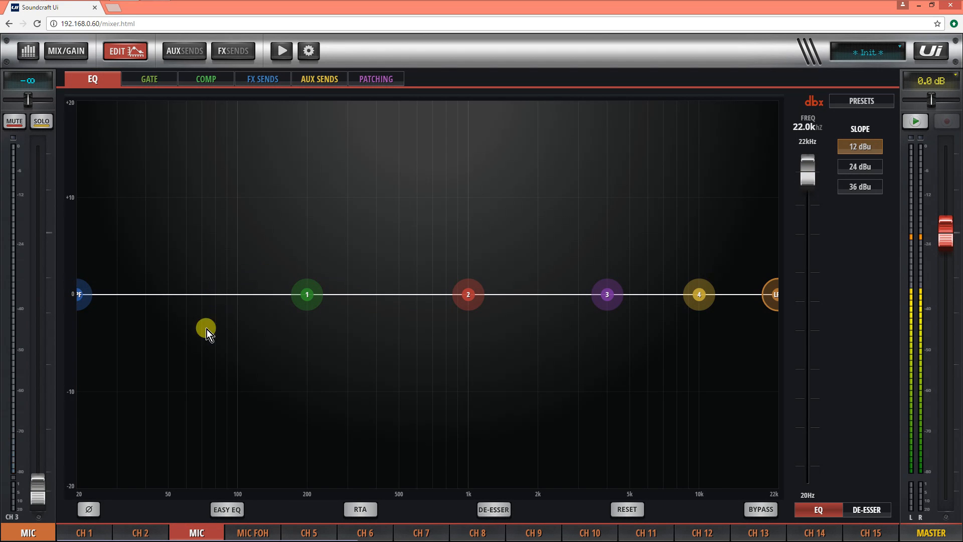
left_click_drag(88, 301, 215, 303)
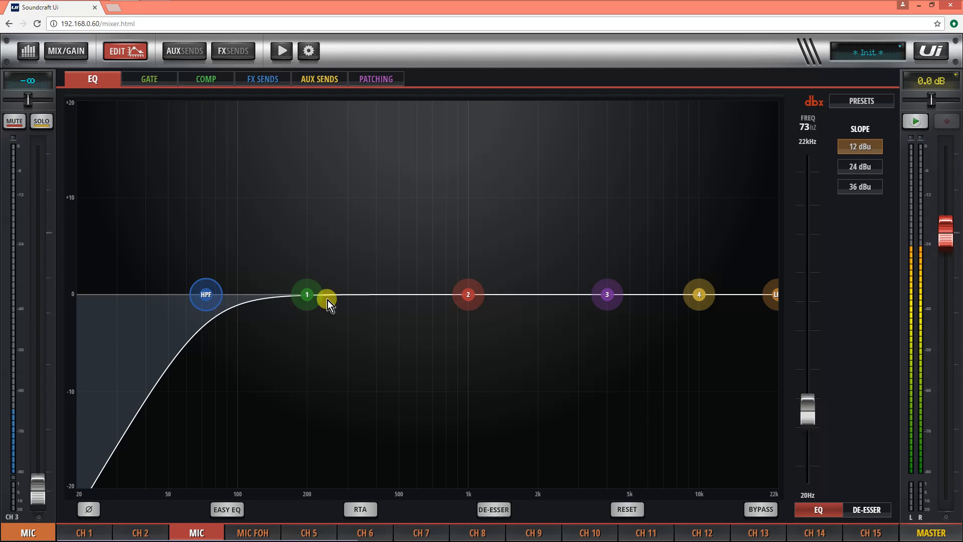
Step: Set EQ band 1 to a narrow notch around 248 Hz with Q 8.67 and about -15.6 dB gain
left_click_drag(304, 296, 257, 391)
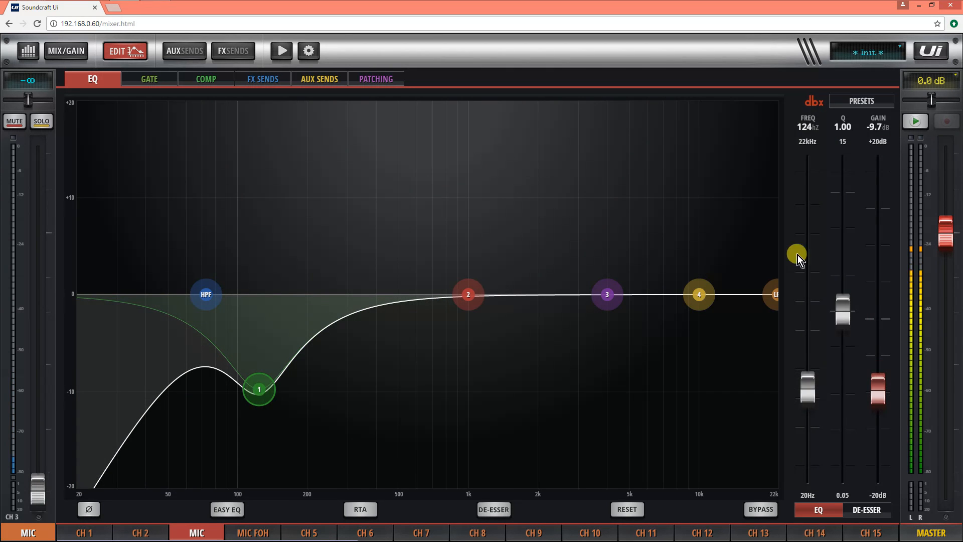
left_click_drag(842, 311, 804, 203)
left_click_drag(263, 387, 332, 445)
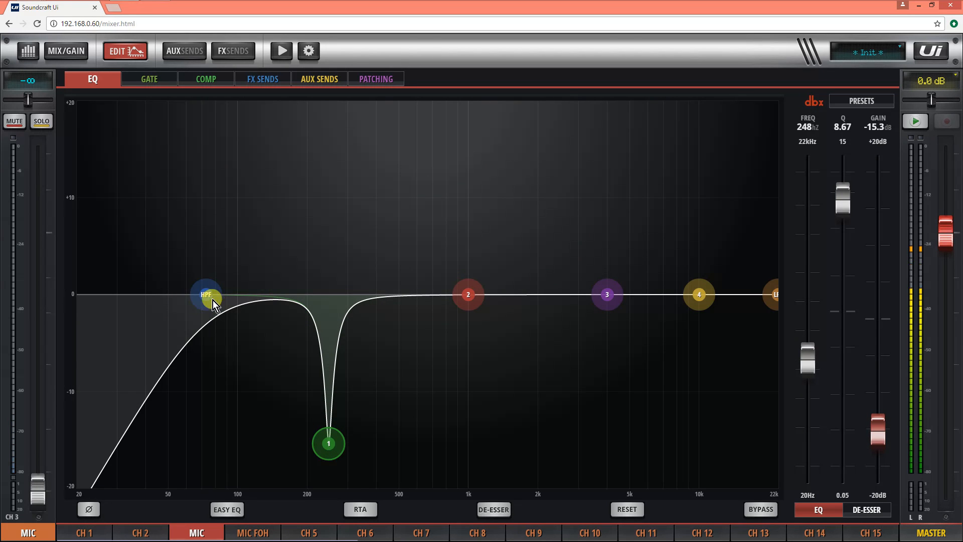
left_click_drag(318, 441, 318, 444)
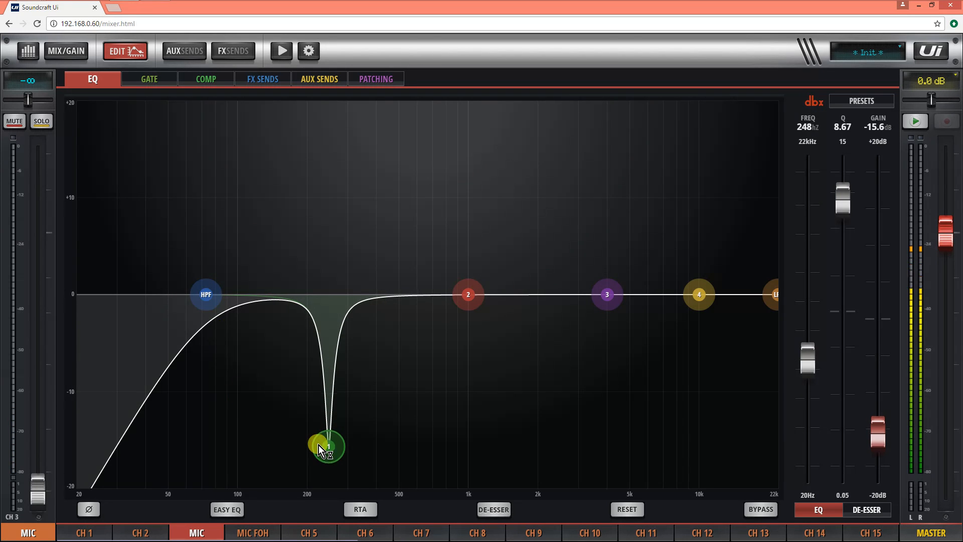
left_click_drag(856, 202, 849, 222)
mouse_move(606, 299)
left_mouse_down()
mouse_move(609, 325)
mouse_move(604, 296)
left_mouse_up()
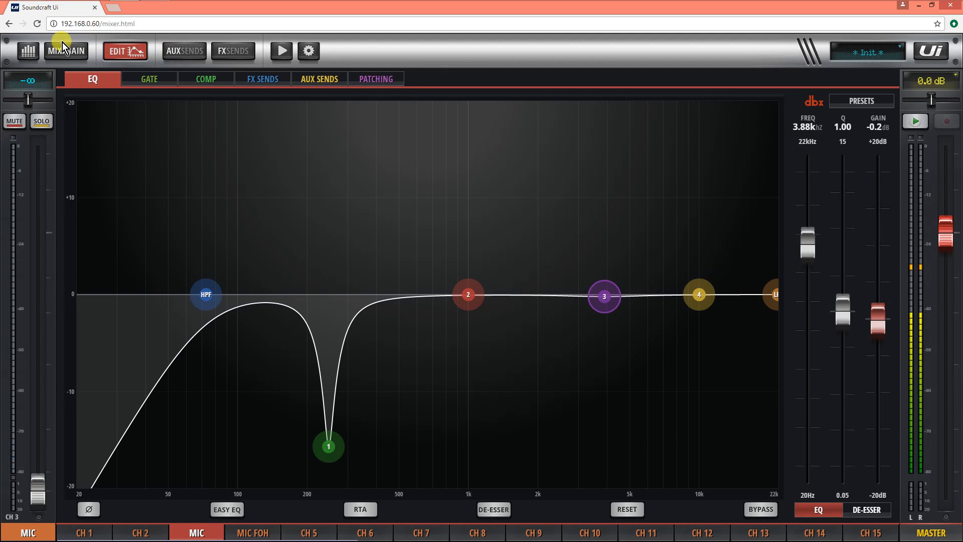
Step: Open the AUX 1 master's graphic EQ to review its feedback cuts
left_click(192, 52)
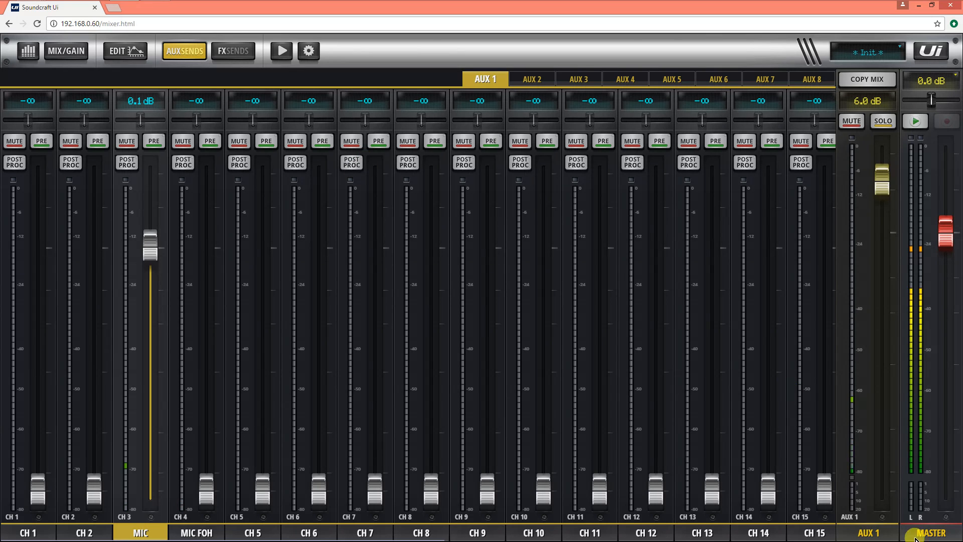
left_click(858, 530)
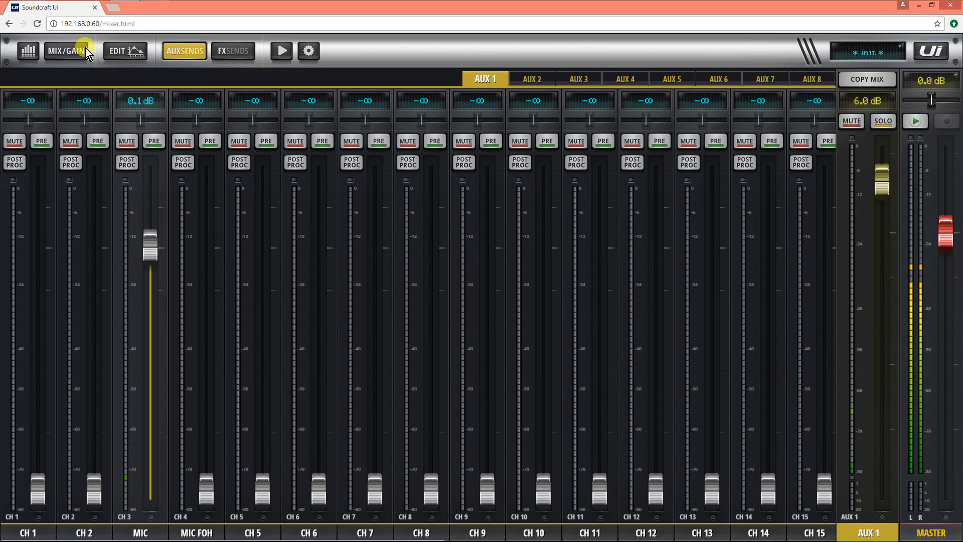
left_click(116, 50)
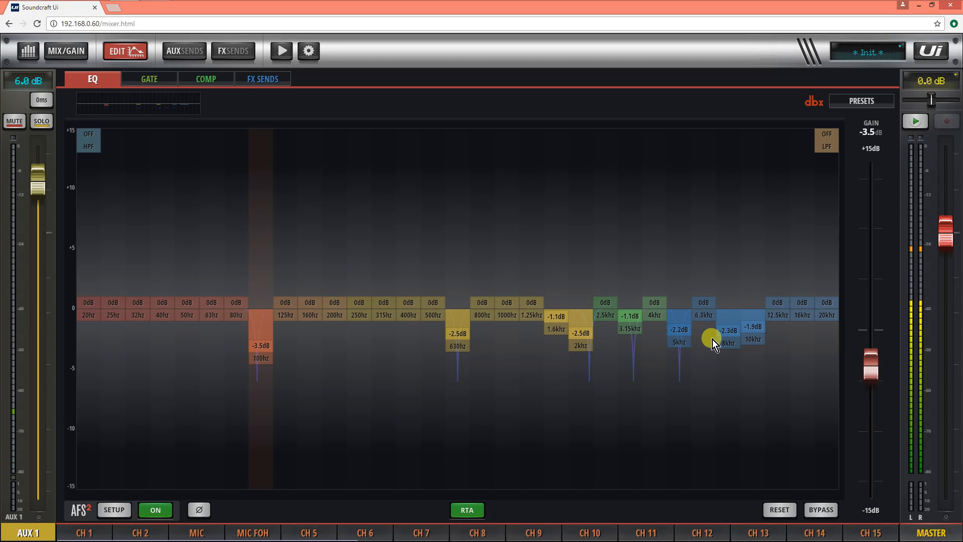
Step: Return to the main mix and raise the MIC FOH fader to -13.5 dB
left_click(68, 50)
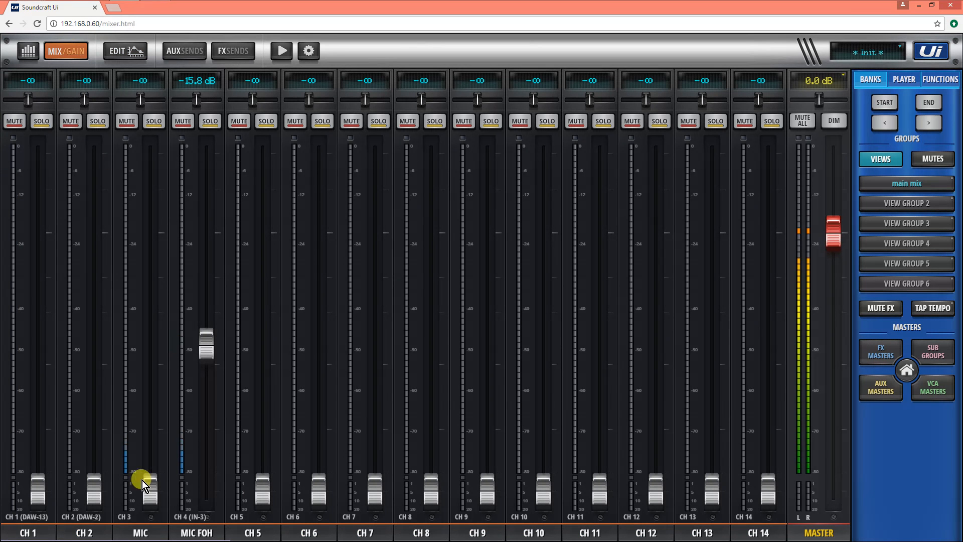
left_click_drag(210, 371, 207, 336)
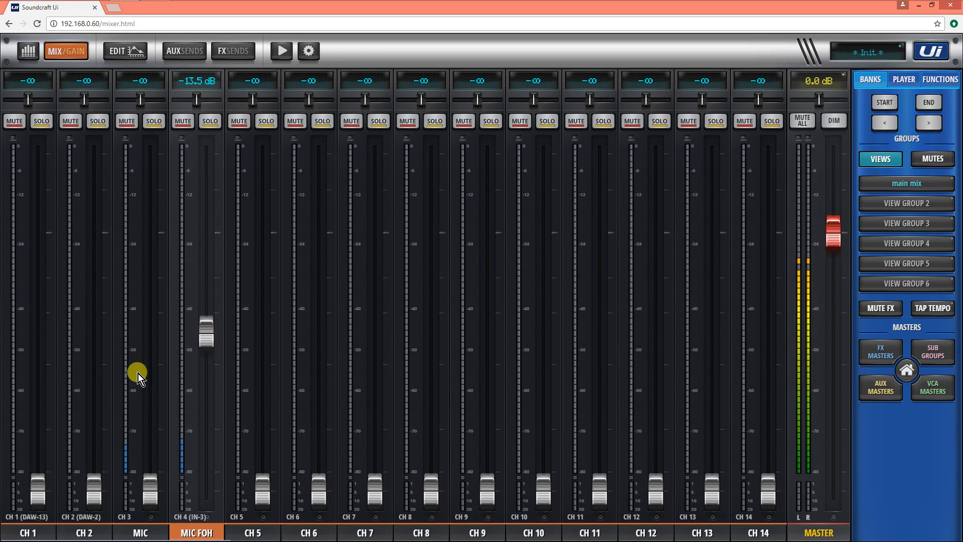